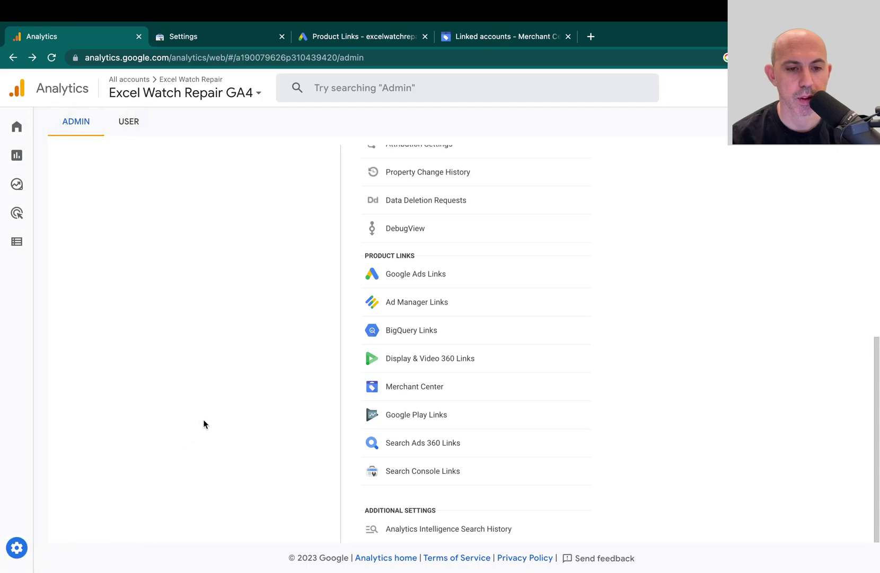
- Scroll Admin to Product Links and open Search Console Links, which lists no links yet
scroll(245, 390, "up", 7)
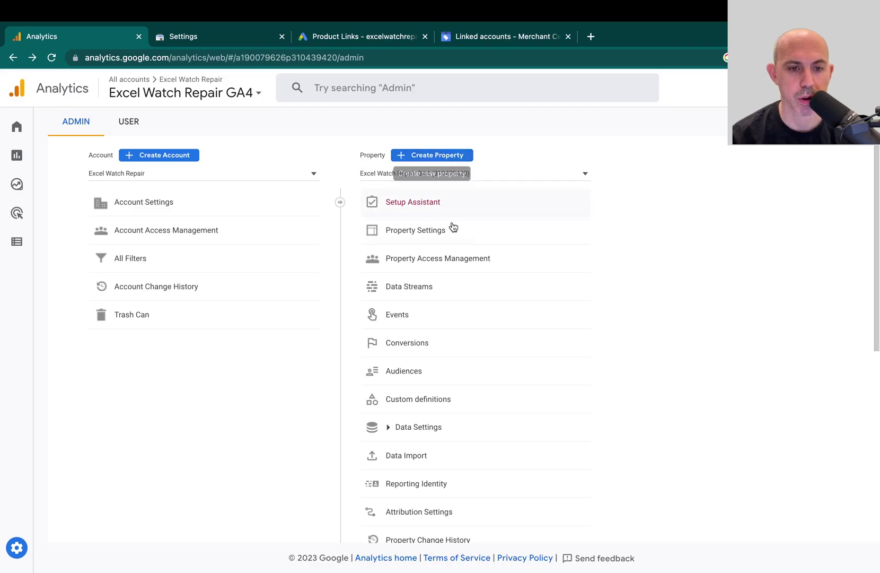
scroll(504, 260, "down", 7)
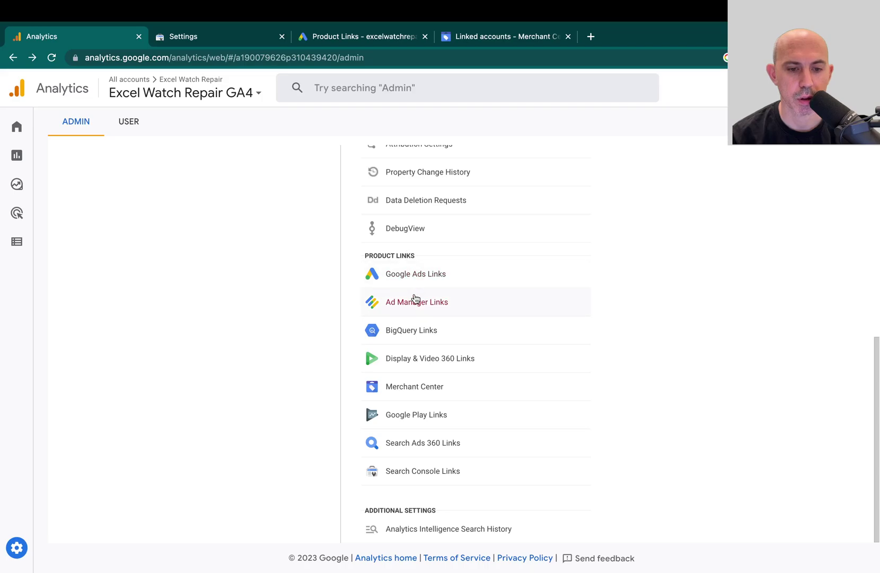
left_click(437, 477)
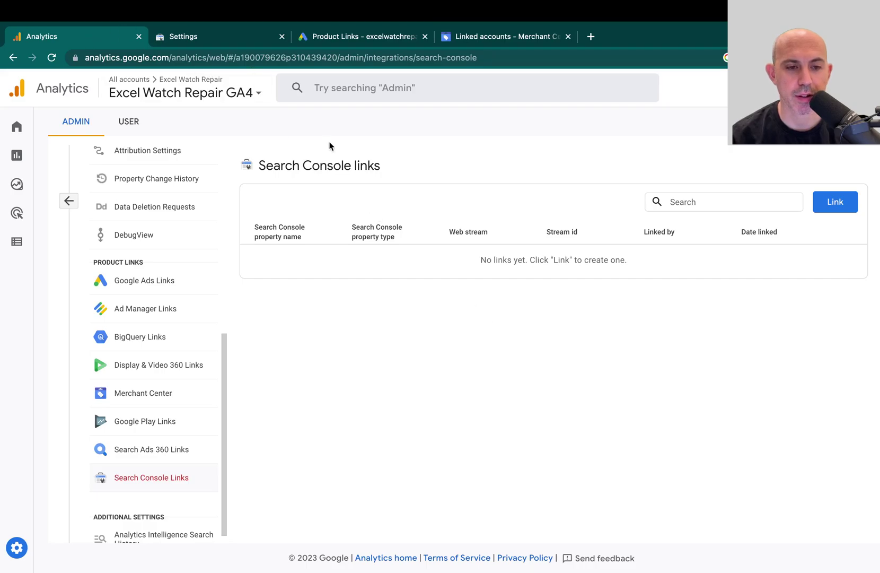
- Start a new Search Console link and choose the excelwatchrepair.com domain property
left_click(830, 208)
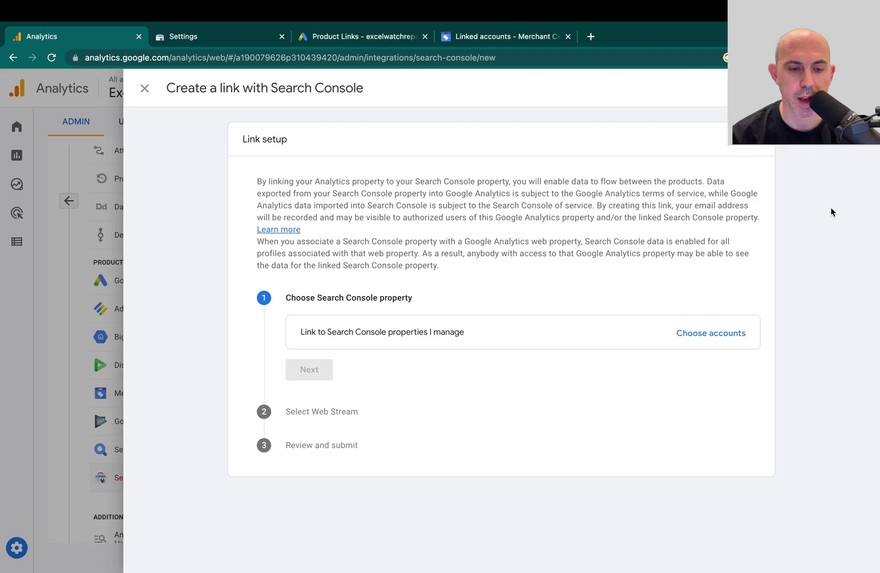
left_click(712, 334)
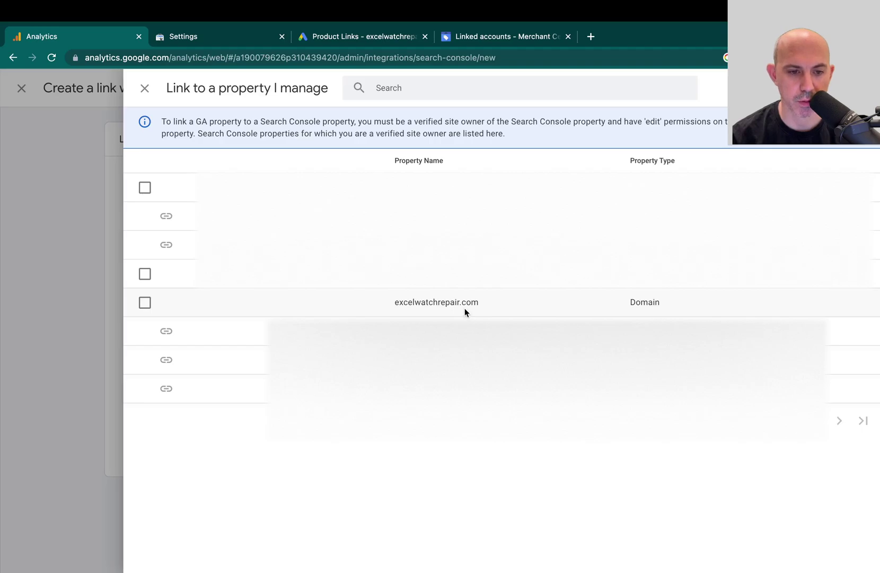
left_click(144, 302)
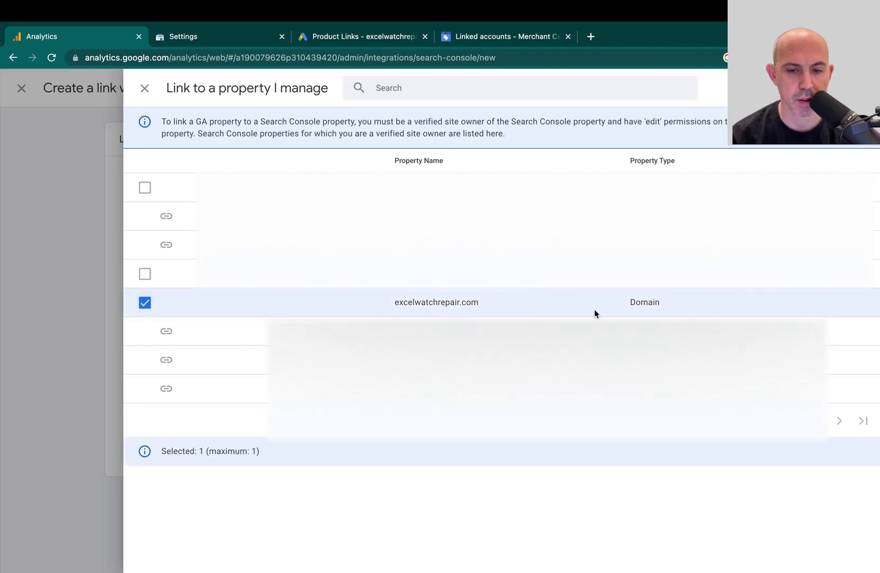
left_click(854, 88)
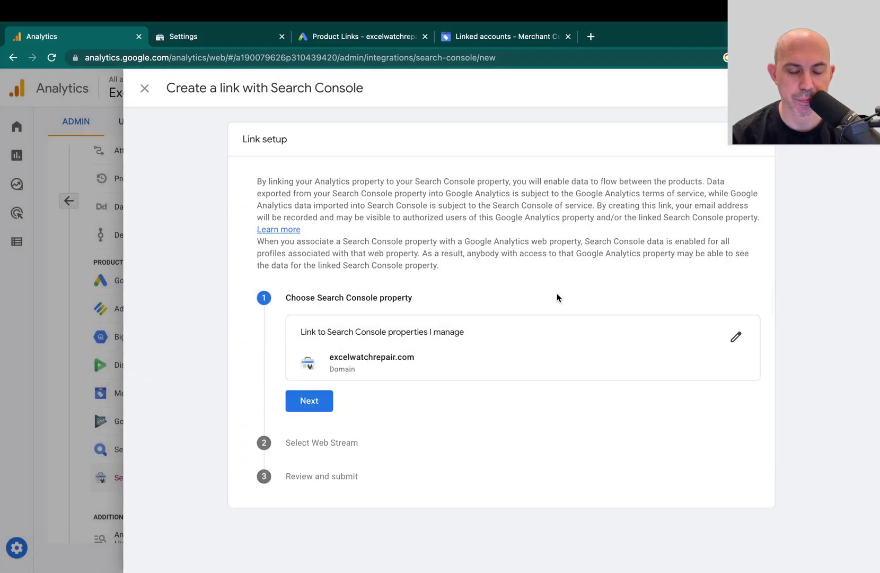
left_click(311, 401)
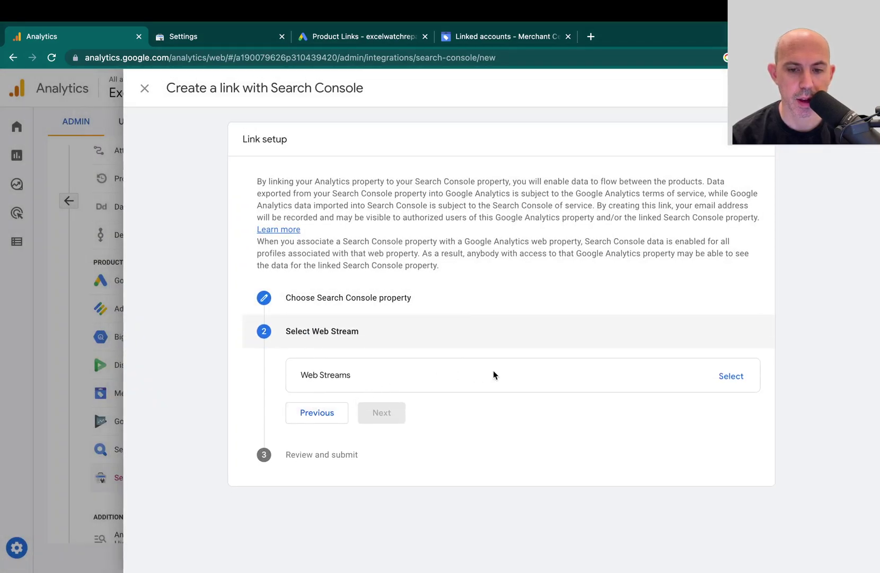
- Select the Excel Watch Repair web stream, submit the link, and close the setup panel
left_click(731, 377)
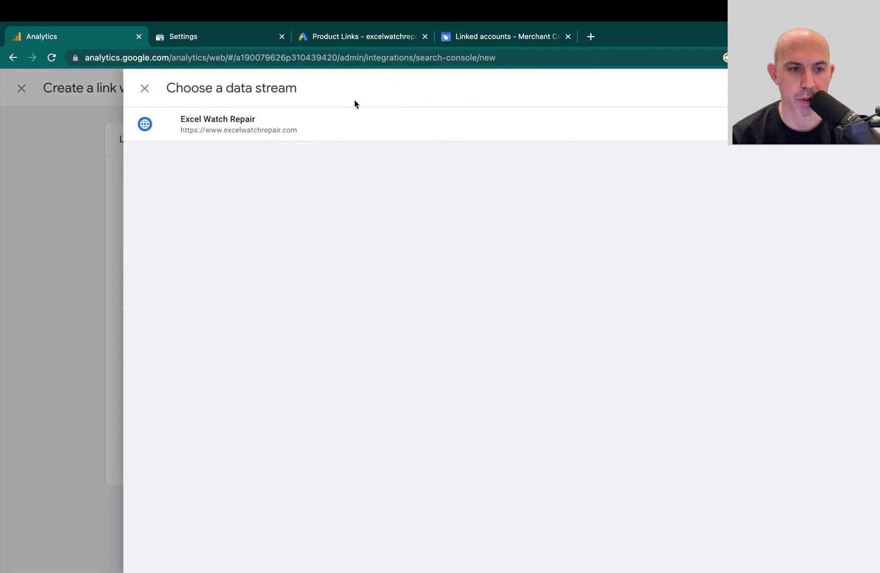
left_click(319, 136)
left_click(382, 445)
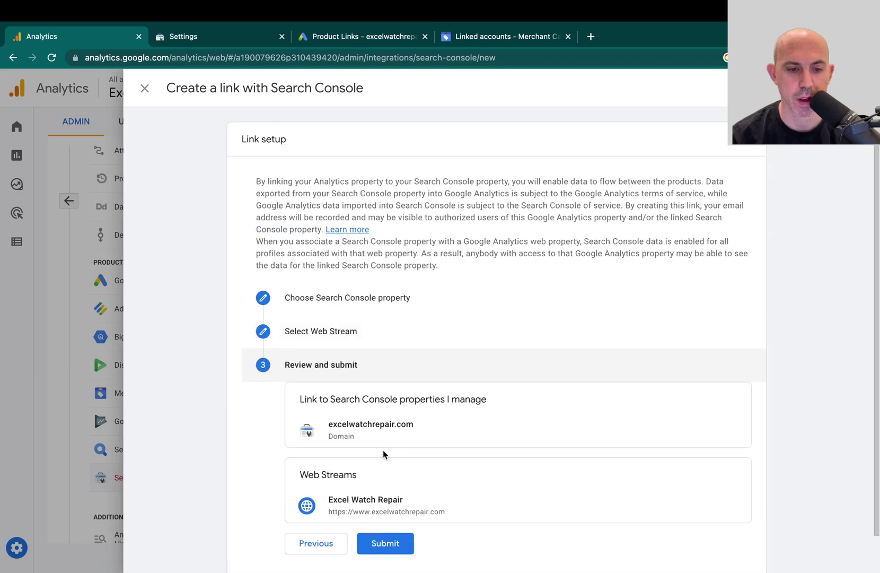
left_click(388, 505)
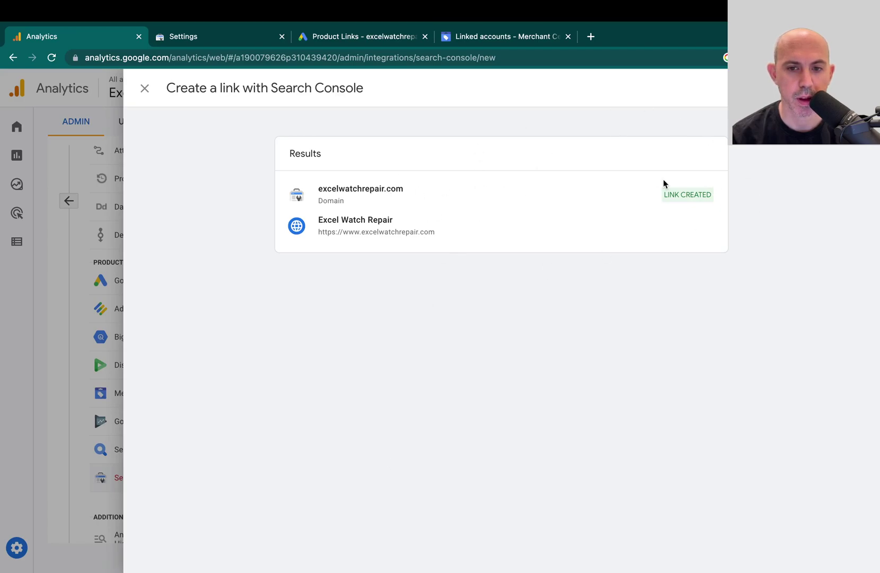
left_click(145, 89)
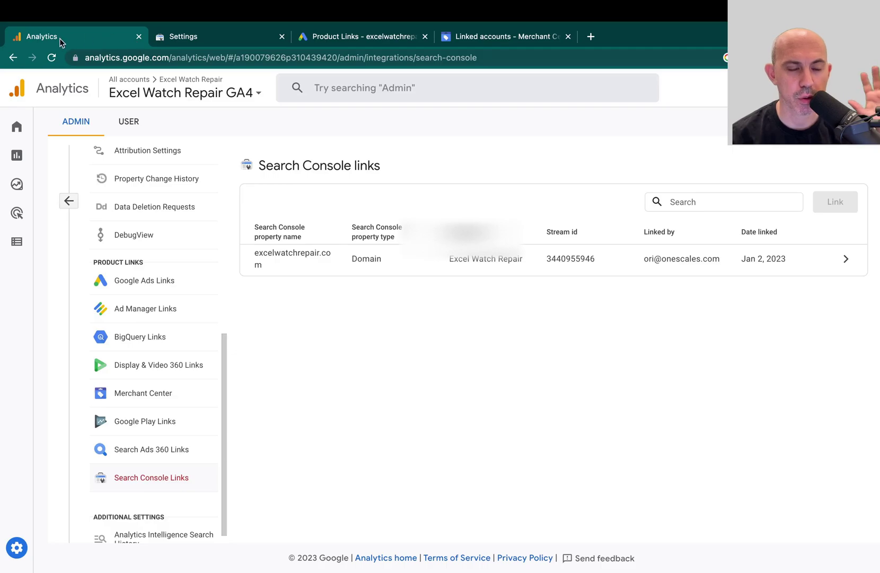
- In Search Console Settings > Associations, confirm the Excel Watch Repair GA4 property is listed
left_click(187, 37)
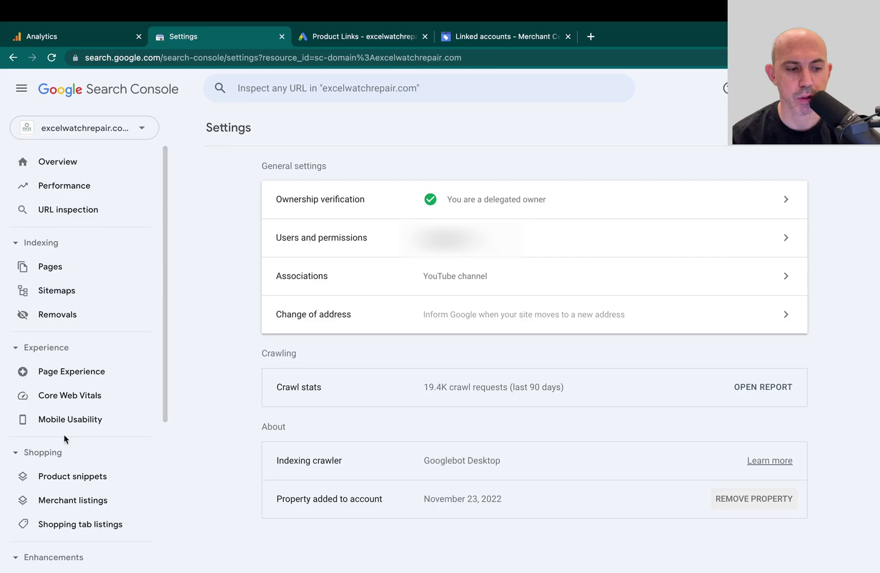
scroll(65, 434, "down", 5)
left_click(55, 471)
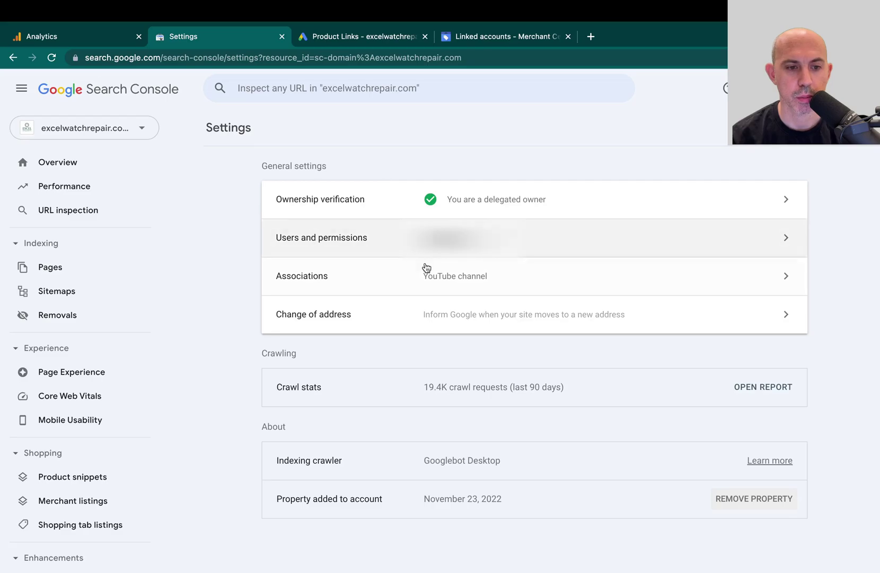
left_click(425, 289)
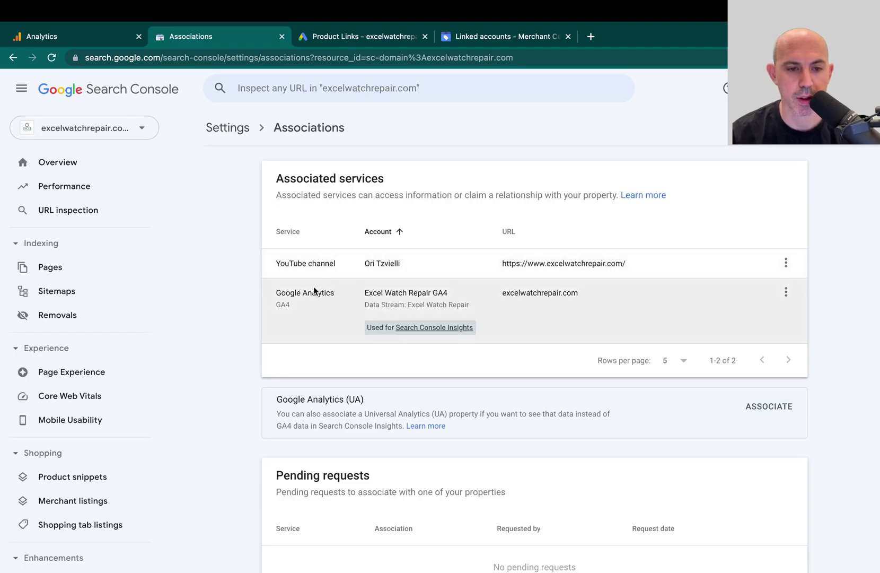
left_click_drag(290, 293, 447, 294)
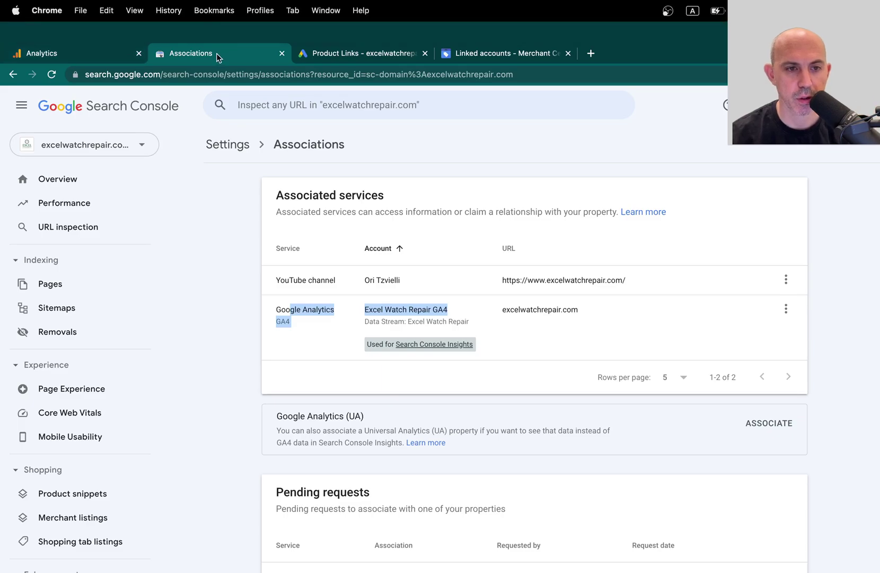
- Back in Analytics Admin, open Google Ads Links and view the existing excelwatchrepair.com link
left_click(73, 53)
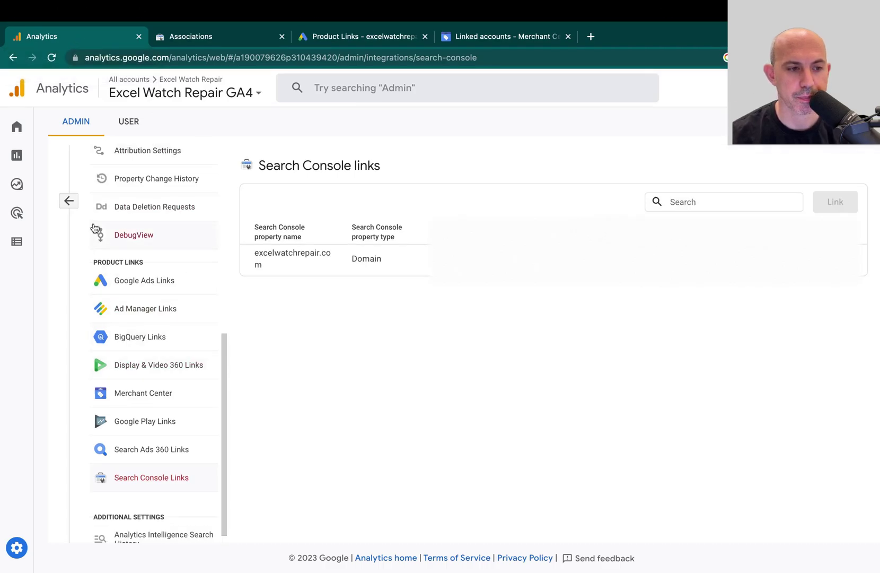
left_click(69, 201)
mouse_move(22, 557)
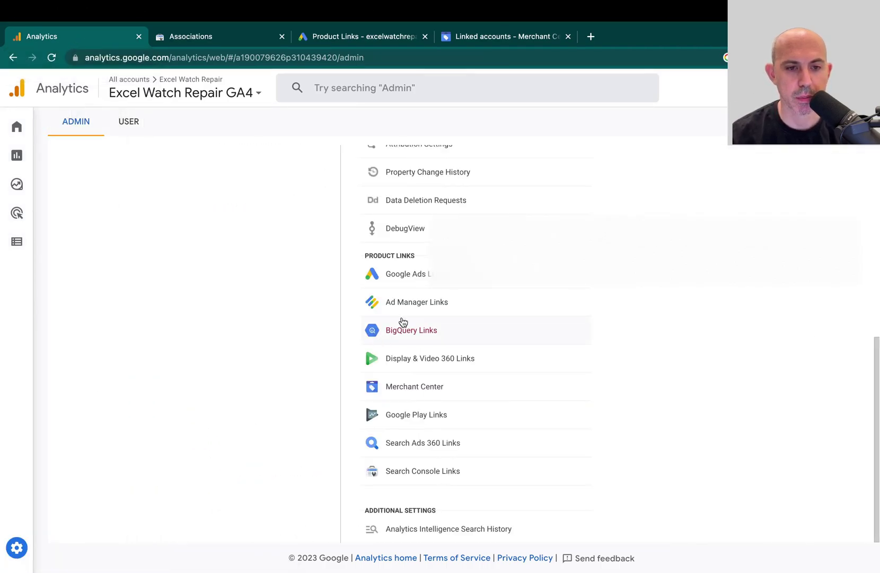
scroll(403, 322, "up", 7)
scroll(442, 285, "down", 5)
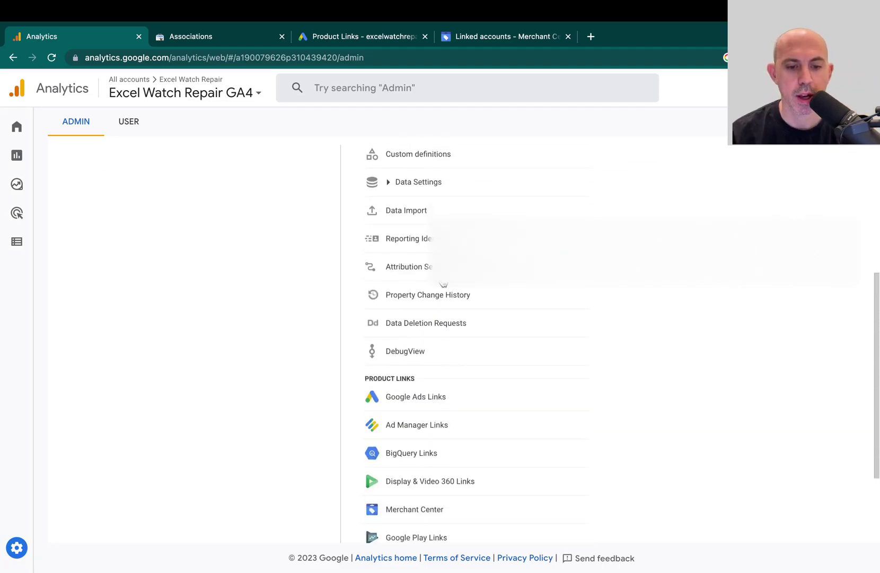
scroll(456, 291, "down", 2)
scroll(495, 331, "down", 1)
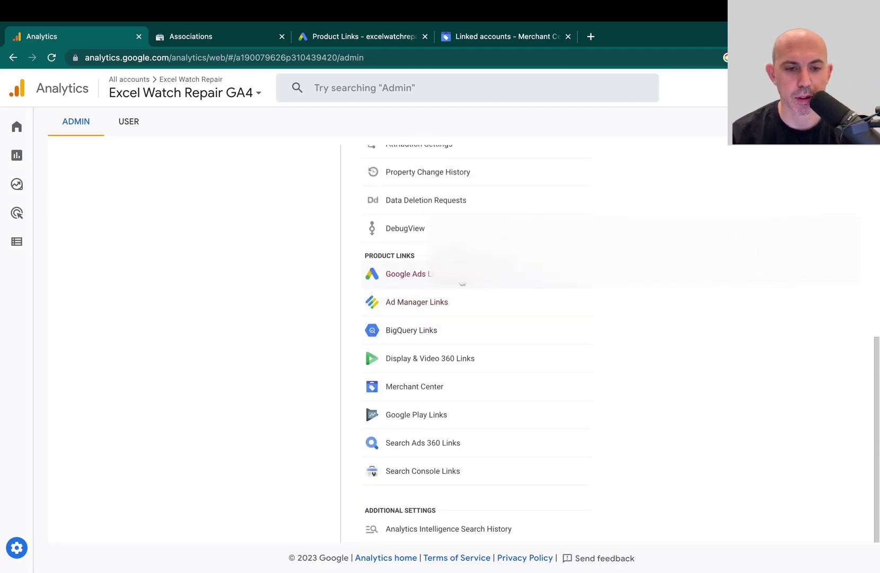
left_click(462, 283)
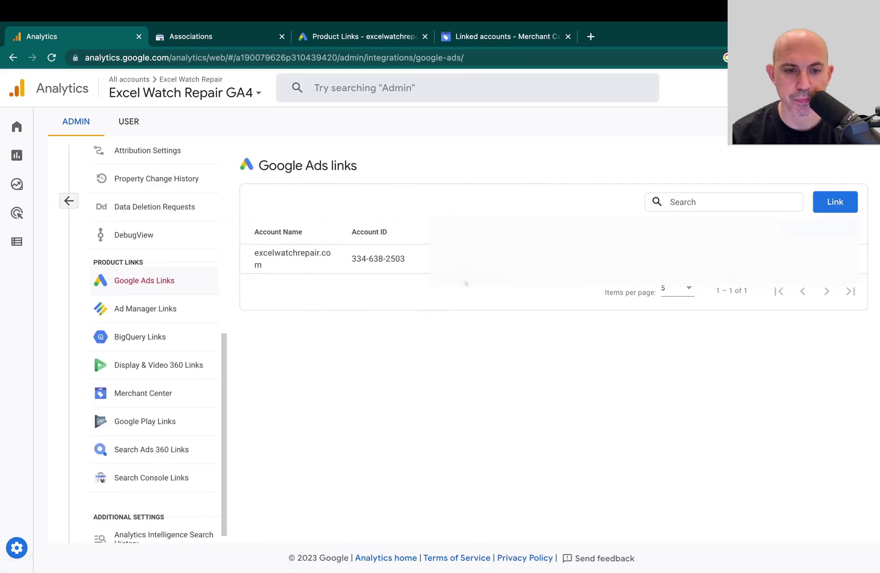
left_click(395, 258)
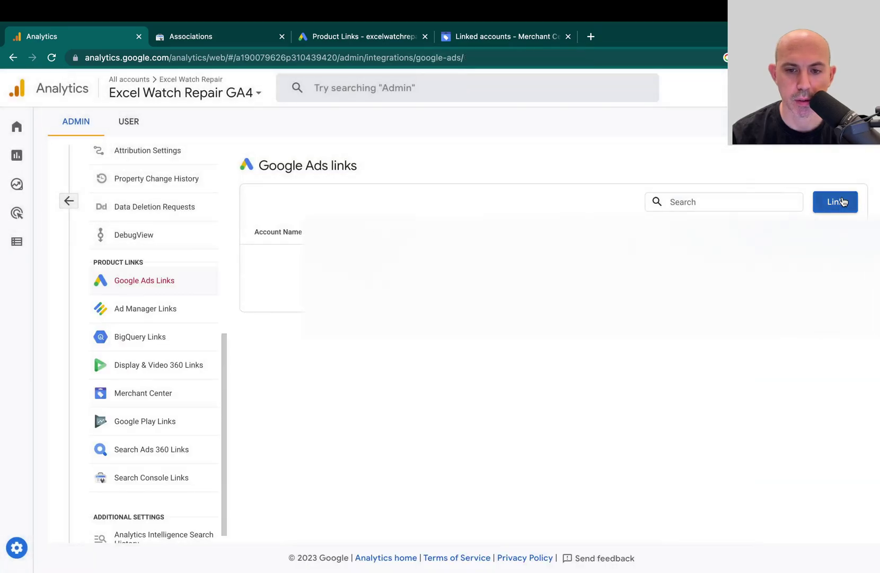
- Start a new Google Ads link and choose the excelwatchrepair.com account under One Scales
left_click(838, 202)
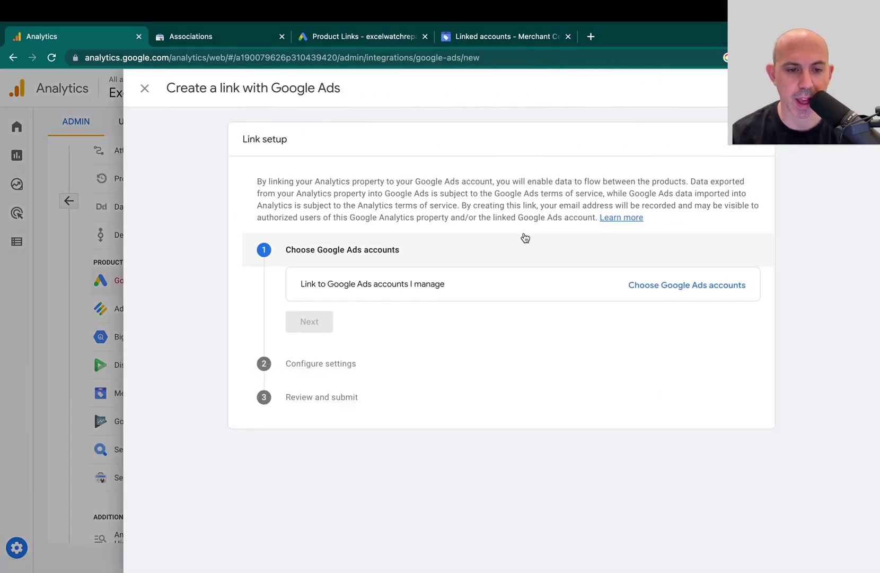
left_click(669, 291)
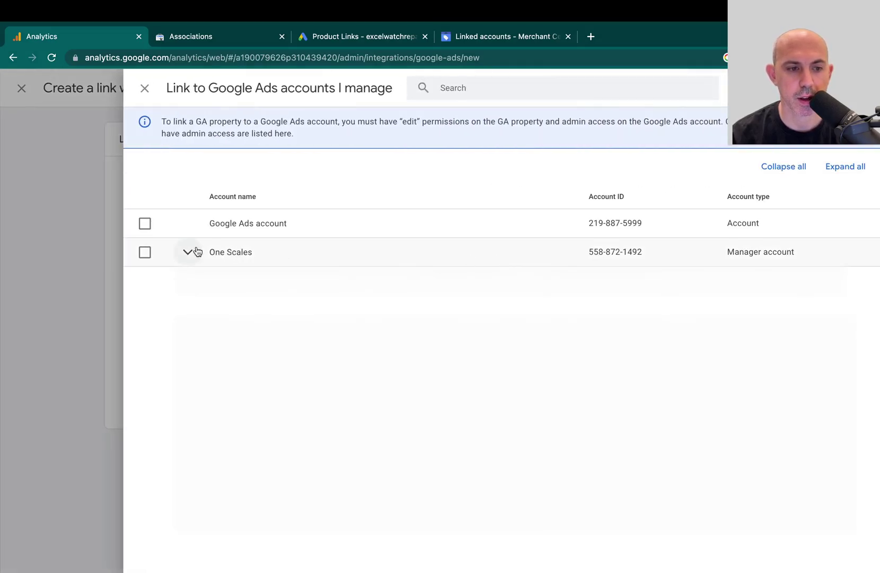
left_click(188, 252)
left_click(145, 310)
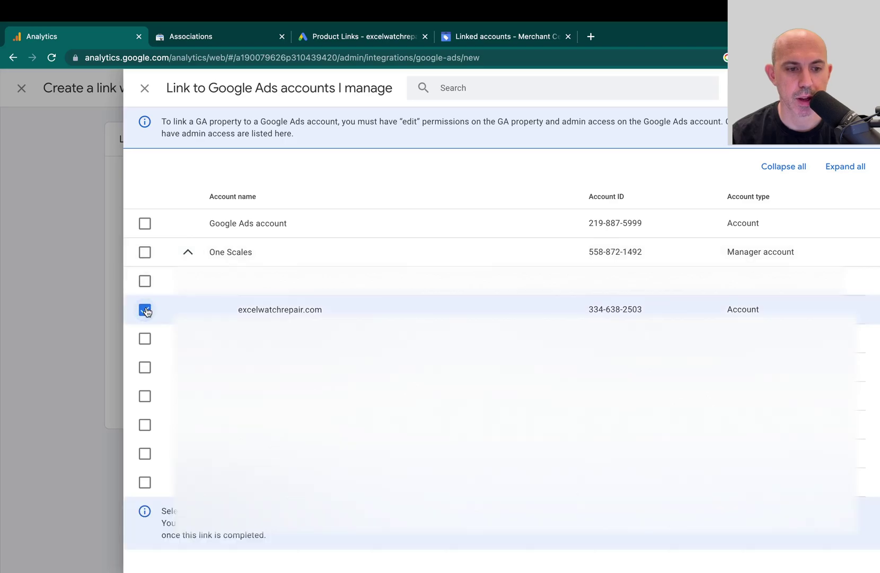
left_click(849, 88)
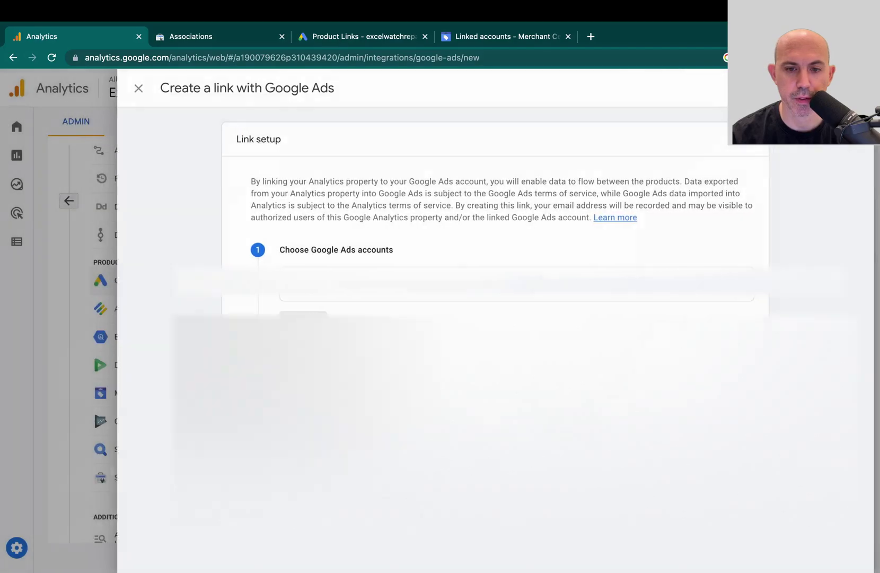
left_click(310, 353)
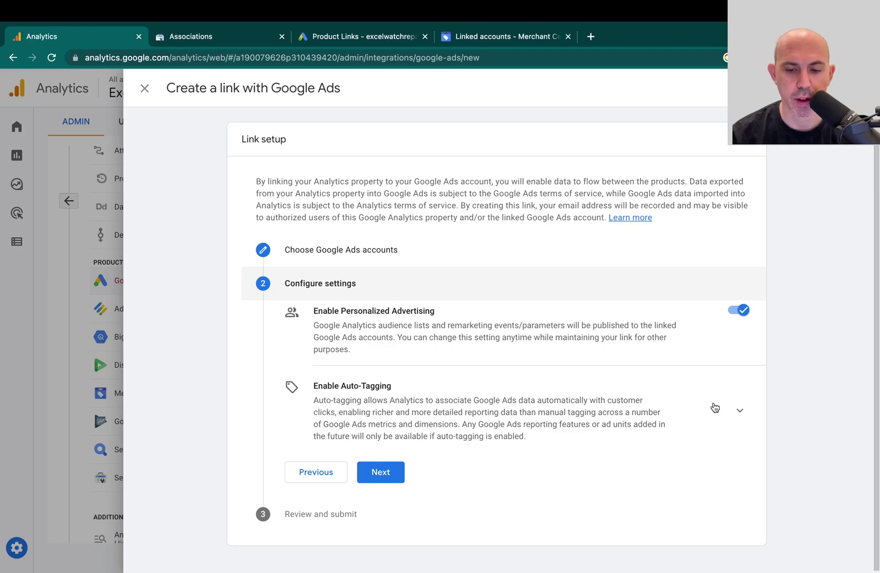
- Keep auto-tagging enabled, submit the Google Ads link, and close the panel
left_click(739, 410)
scroll(671, 425, "down", 2)
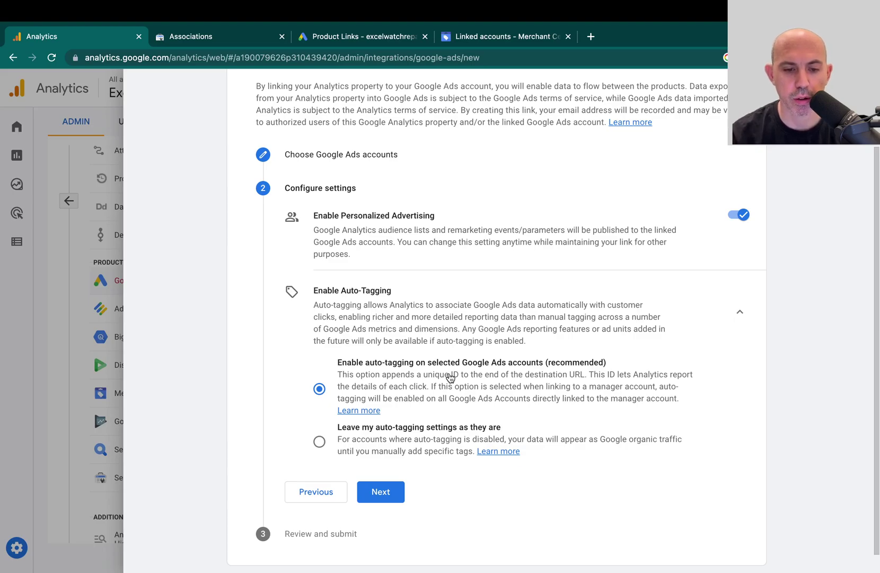
scroll(434, 469, "down", 1)
left_click(384, 469)
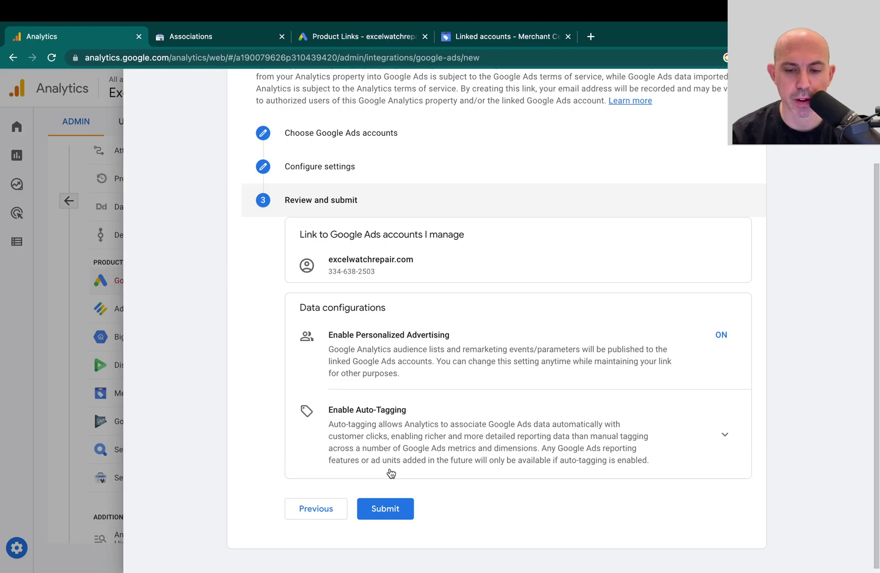
left_click(388, 509)
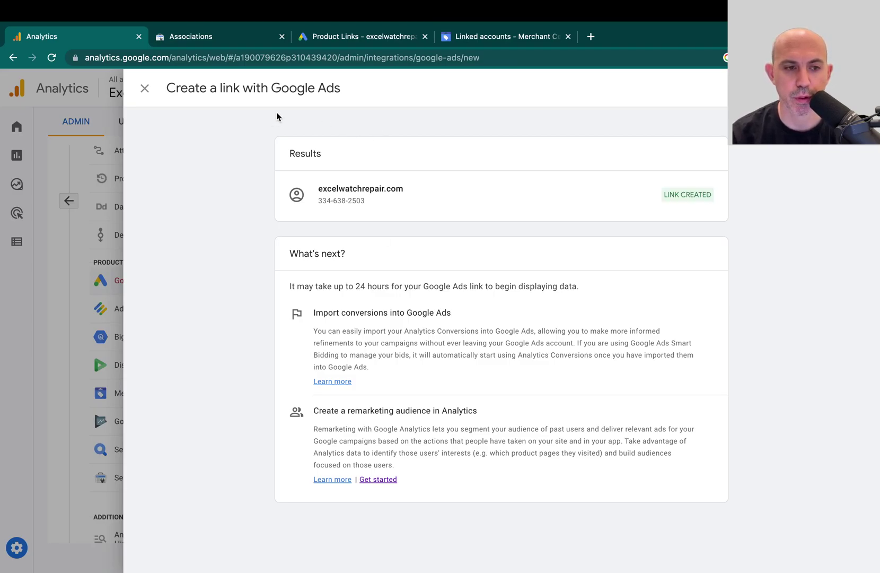
left_click(144, 88)
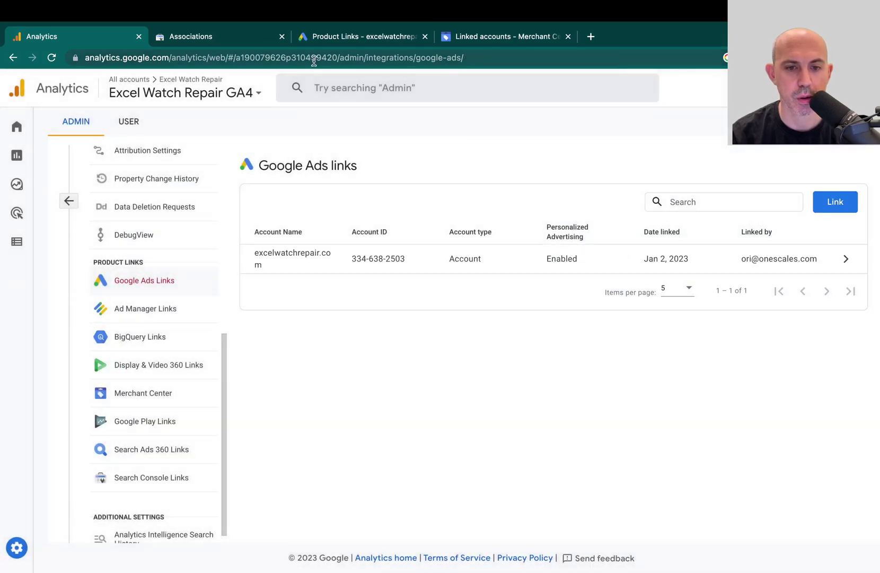
left_click(314, 59)
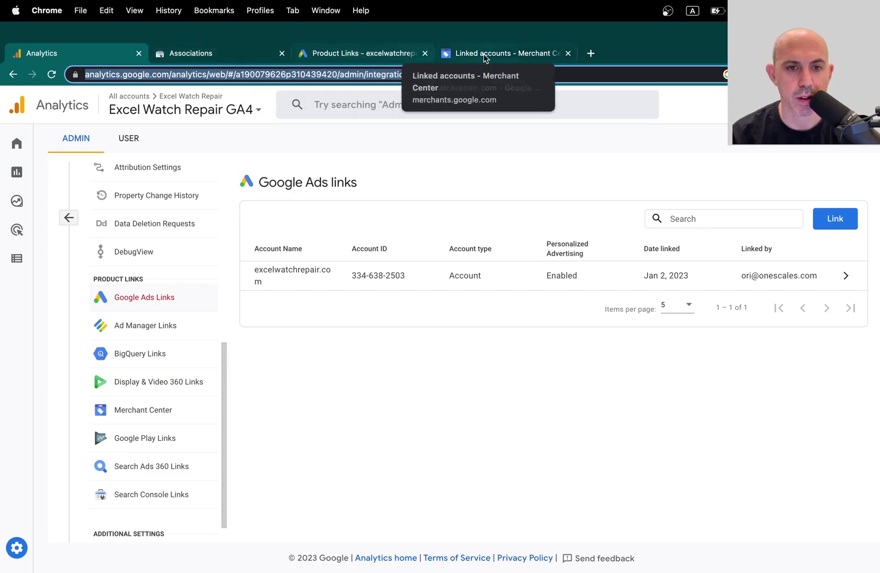
- In Merchant Center, reload Linked accounts and open Link account under Other Google Ads accounts
left_click(508, 57)
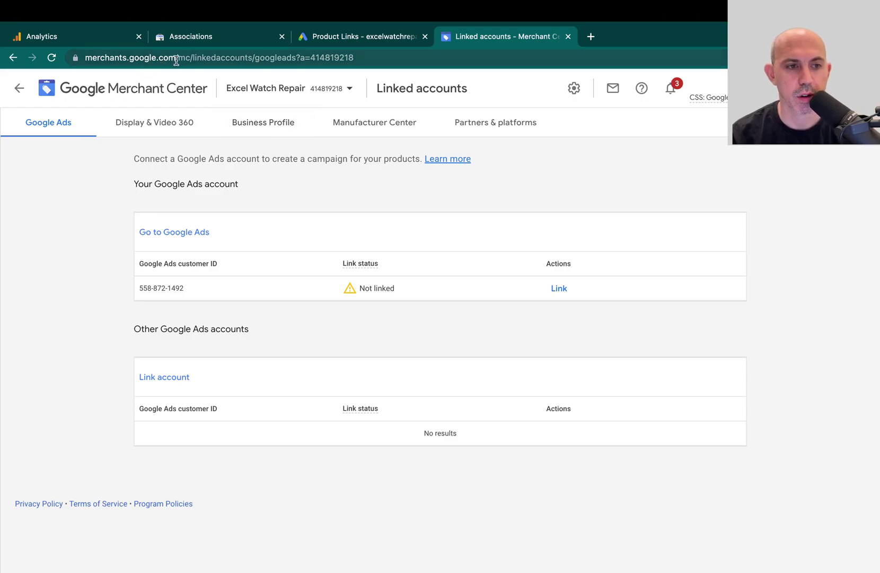
left_click_drag(177, 58, 84, 58)
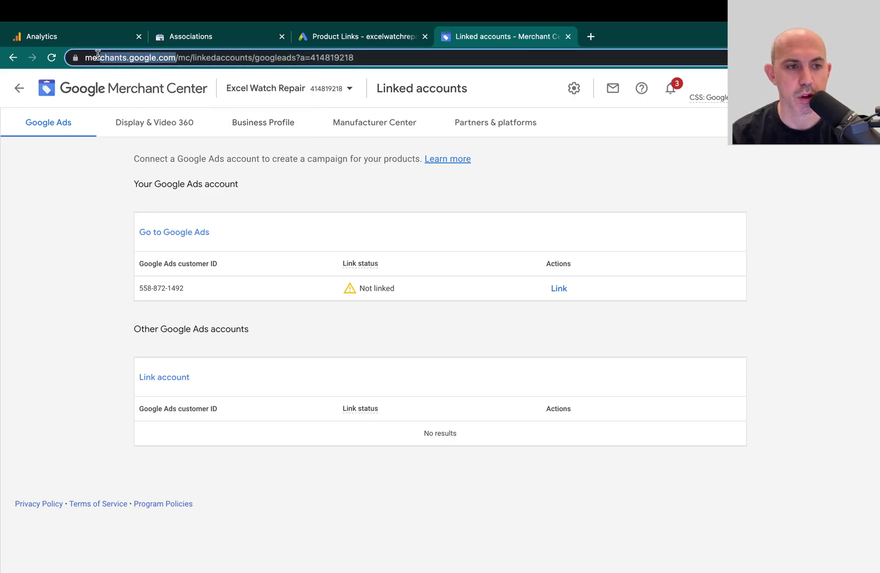
left_click(575, 90)
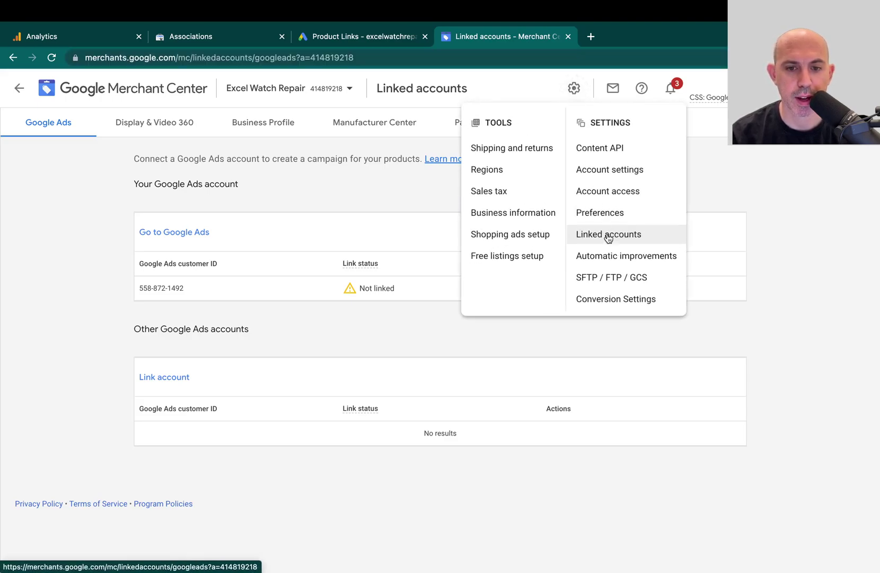
left_click(122, 209)
left_click(302, 57)
key("Return")
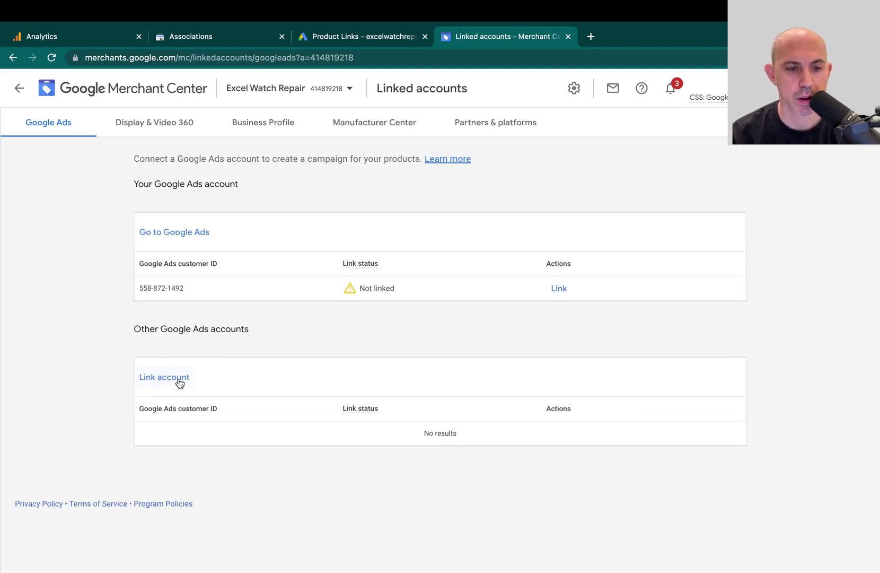
left_click(178, 378)
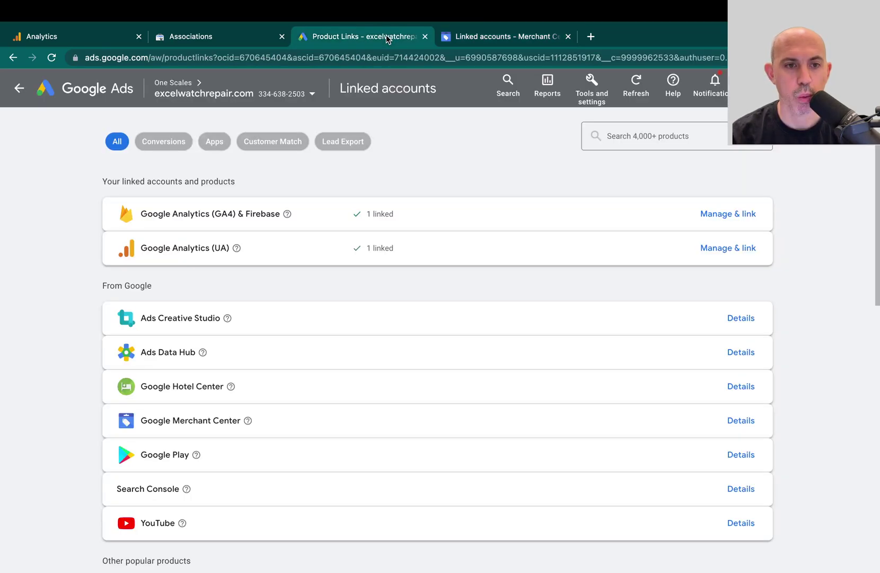
- In Google Ads, copy the excelwatchrepair.com account's customer ID from the header
left_click(386, 35)
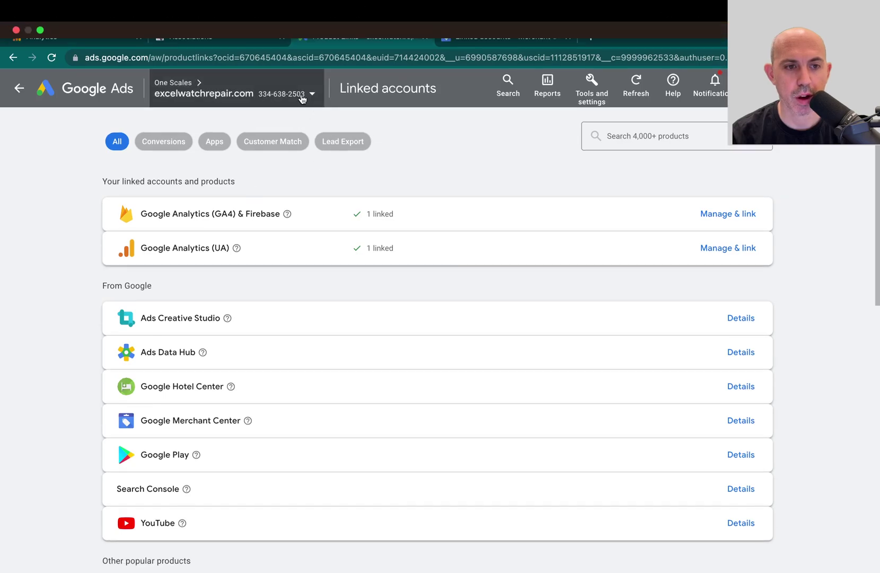
left_click_drag(307, 96, 261, 100)
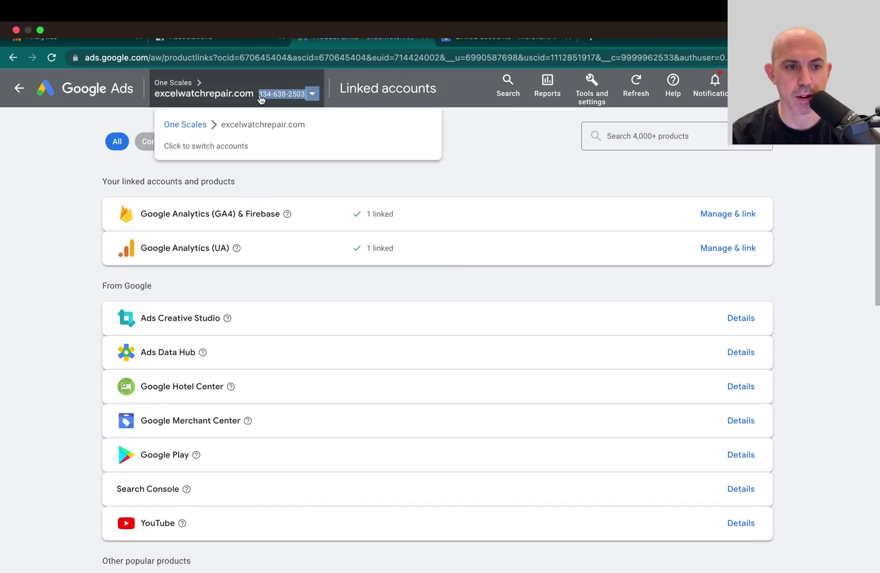
key("ctrl+c")
- Verify the copied customer ID by pasting it into the address bar, then clear it
left_click(157, 57)
key("ctrl+v")
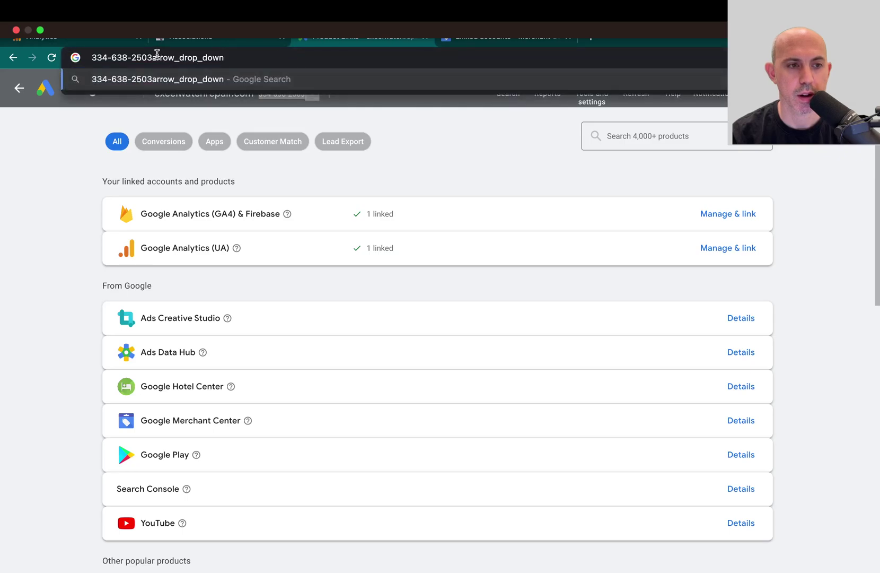
left_click_drag(154, 58, 298, 68)
key("BackSpace")
key("ctrl+a")
key("BackSpace")
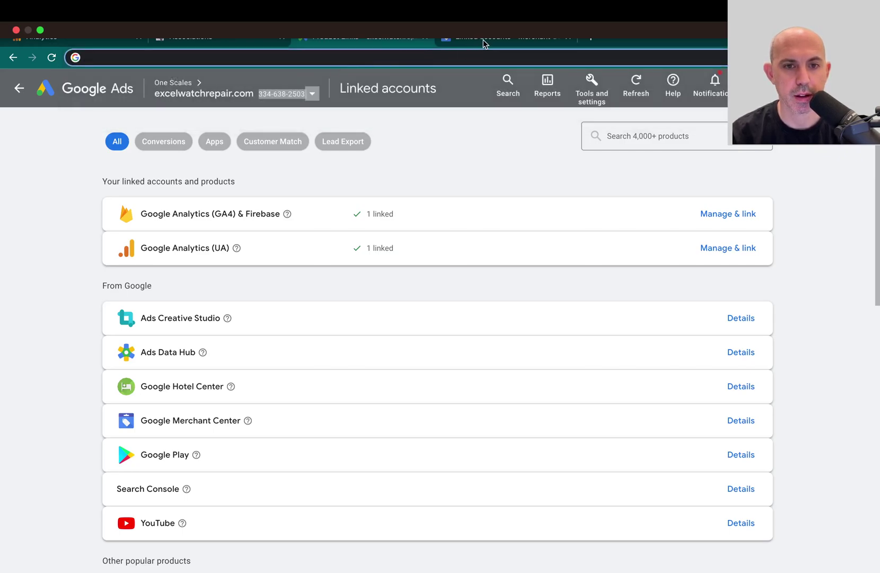
left_click(474, 158)
- Paste the customer ID into Merchant Center's link form, send the request, and return to Google Ads
mouse_move(570, 5)
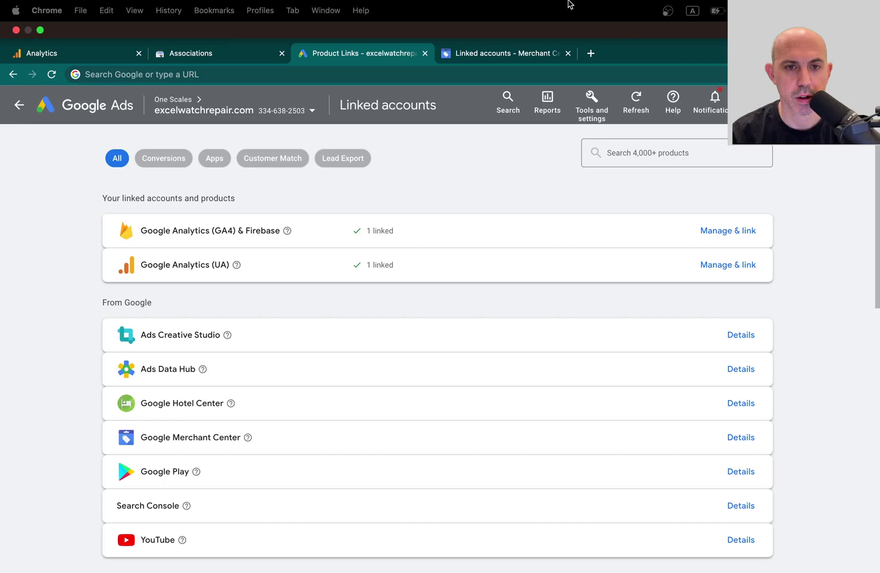
left_click(498, 42)
key("ctrl+v")
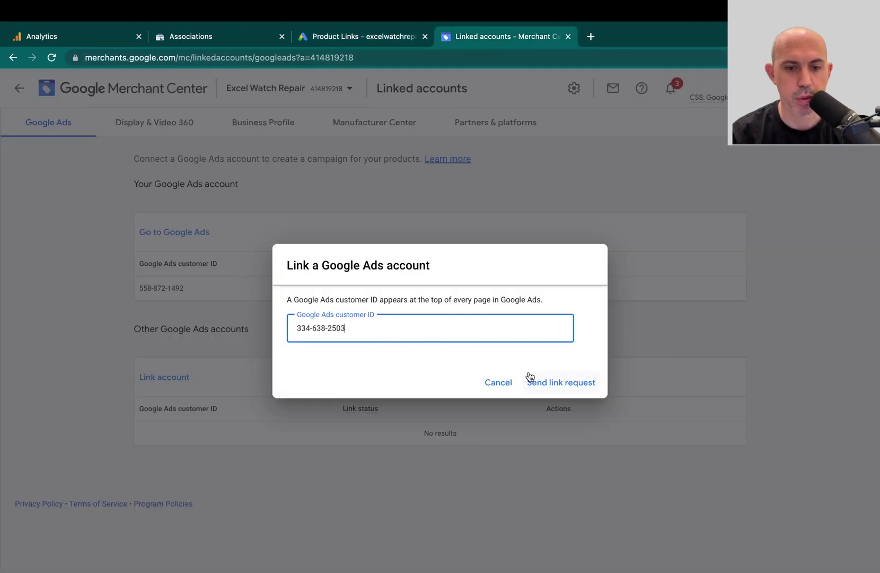
left_click(531, 379)
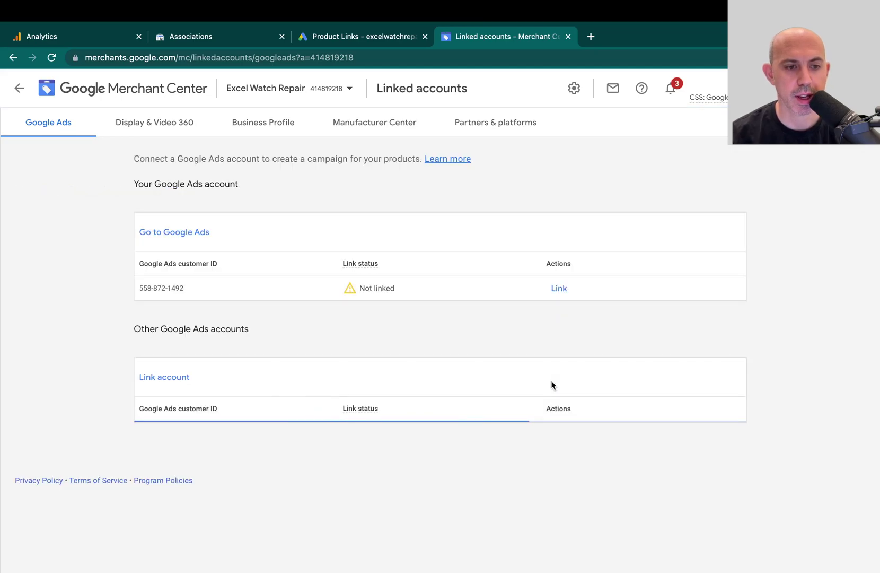
left_click(386, 34)
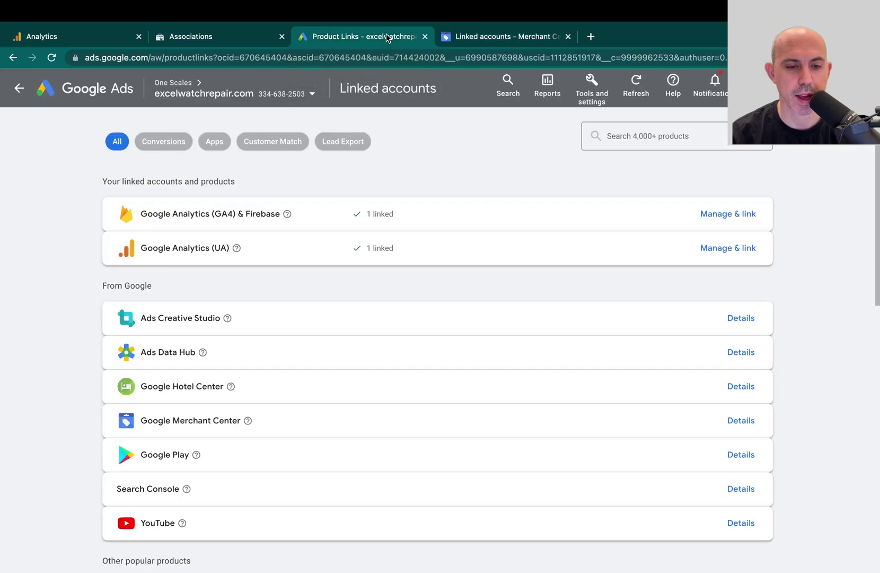
- Reload Linked accounts and approve the pending Excel Watch Repair Merchant Center request
left_click(542, 53)
key("Return")
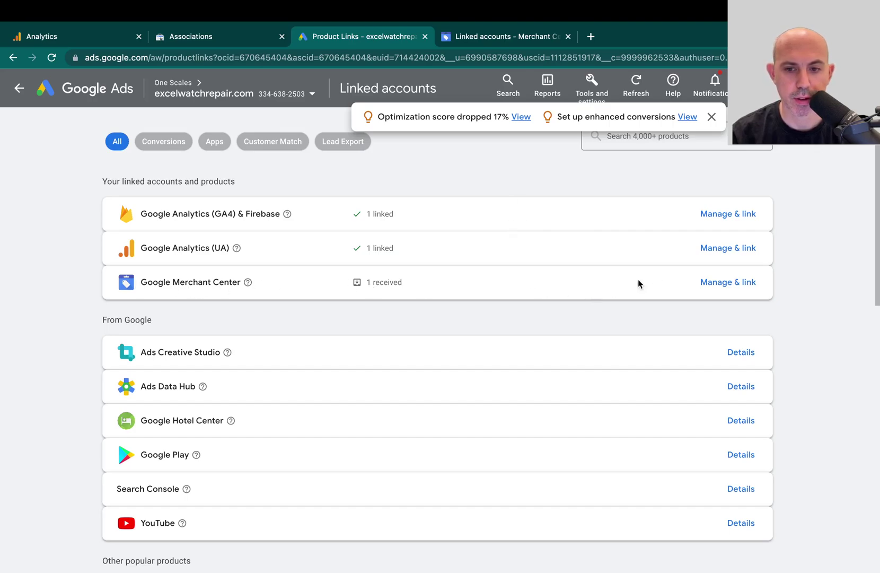
left_click(725, 281)
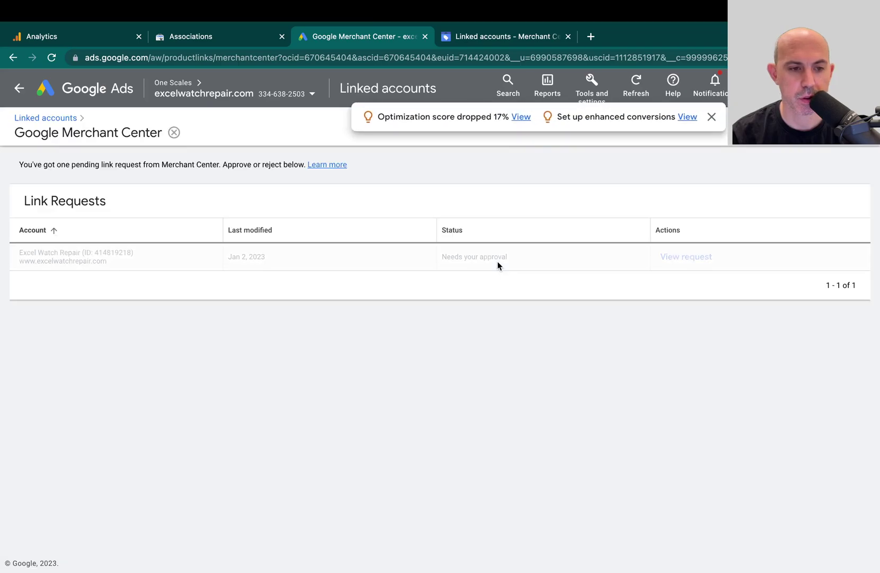
left_click(697, 257)
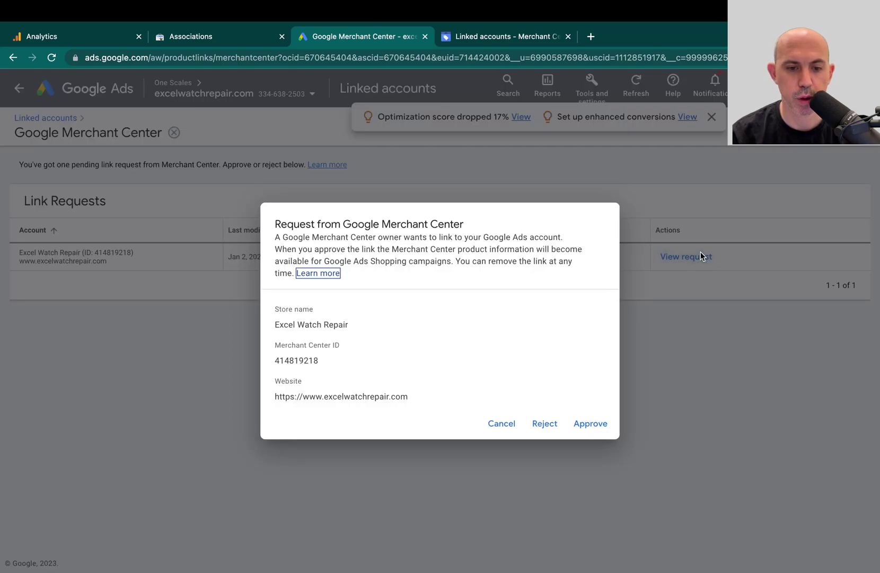
left_click(590, 424)
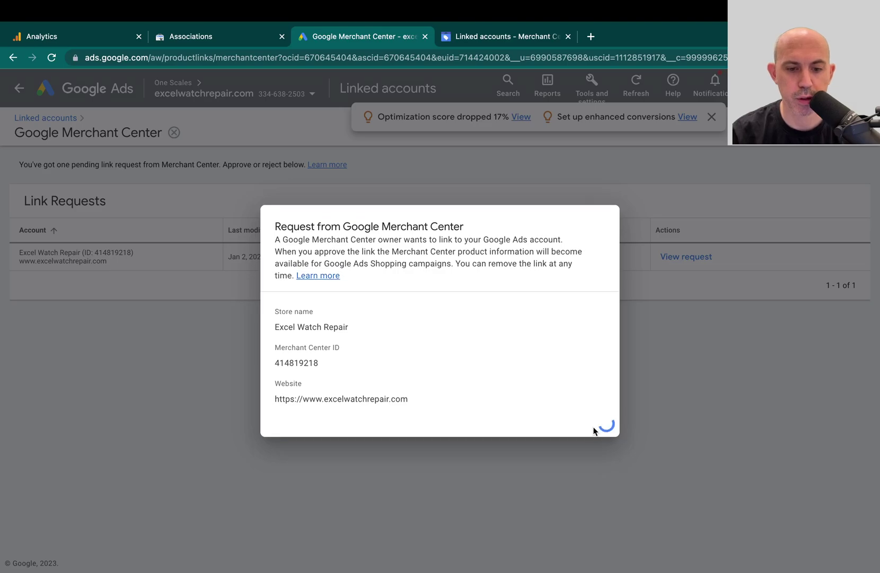